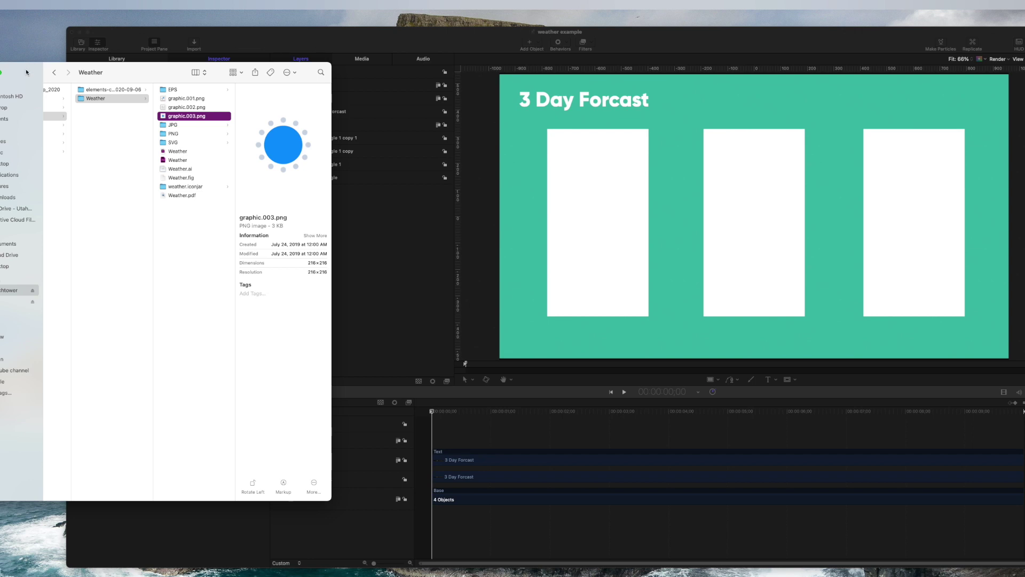
Drop graphic.001.png–graphic.003.png from Finder onto the Layers list as image sequence 'graphic.[###]'
drag(26, 69, 0, 57)
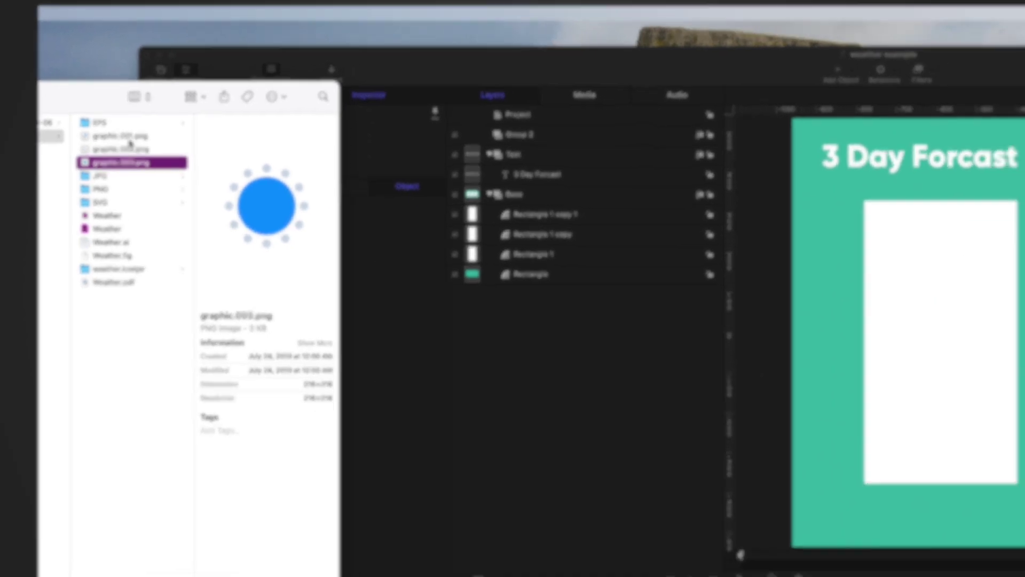
key(Up)
key(Up)
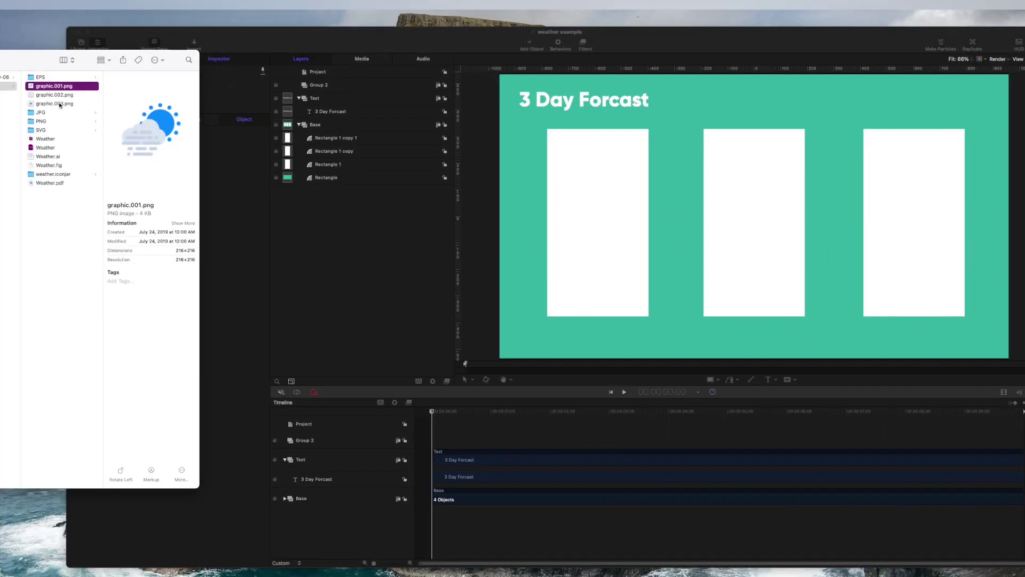
shift+click(59, 105)
drag(60, 104, 351, 86)
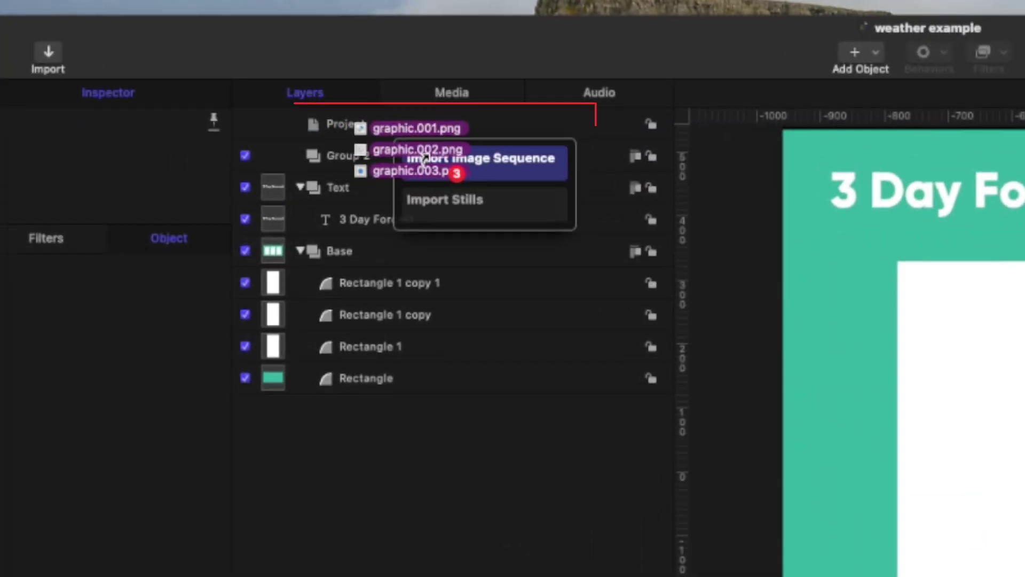
mouse_move(422, 156)
mouse_down()
mouse_move(426, 167)
mouse_move(422, 156)
mouse_move(435, 158)
mouse_up()
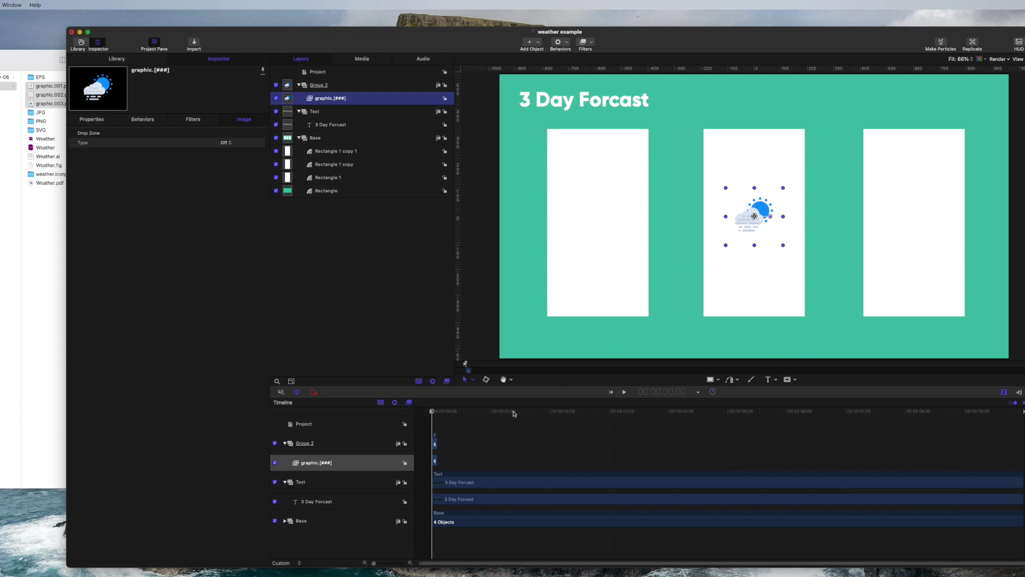
Preview graphic.[###] cycling the sun, snowy-cloud and partly-cloudy icons, then return to the first frame
key(space)
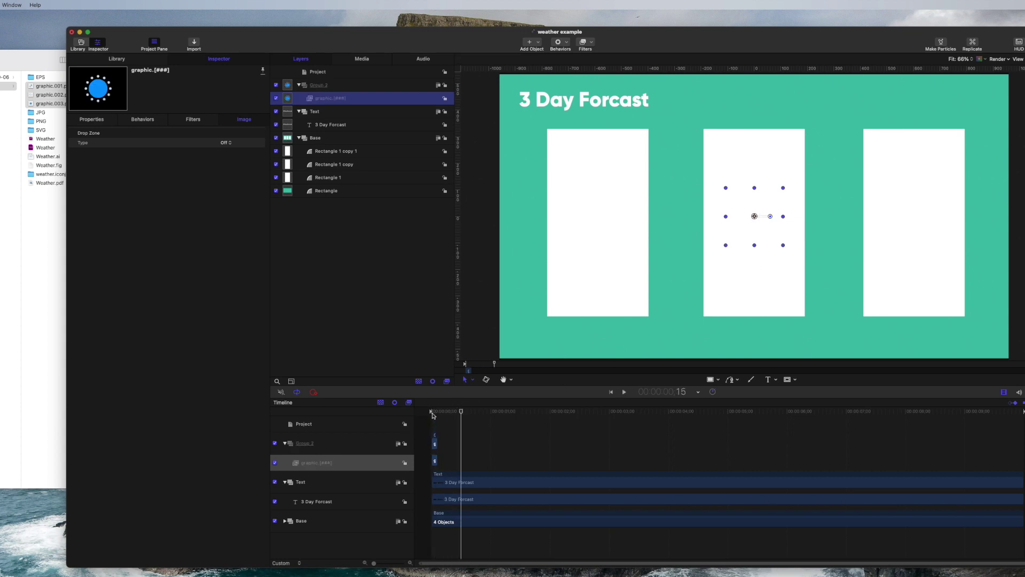
key(space)
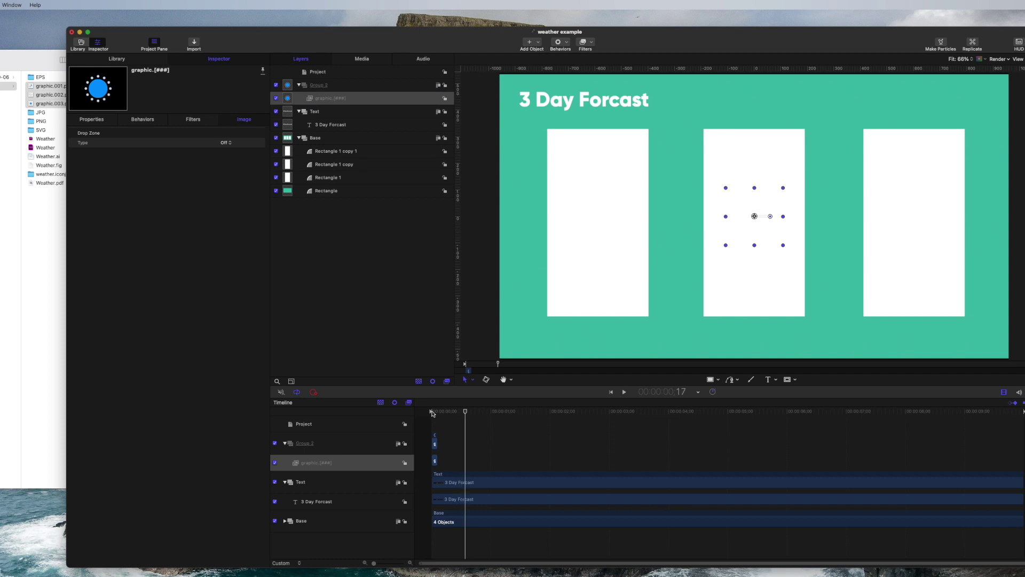
key(space)
click(437, 414)
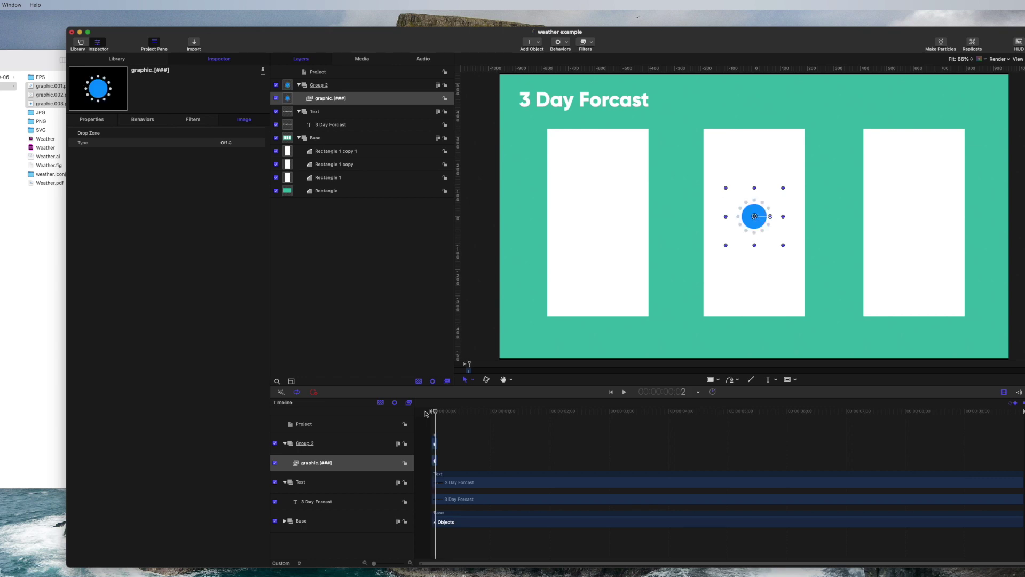
click(425, 413)
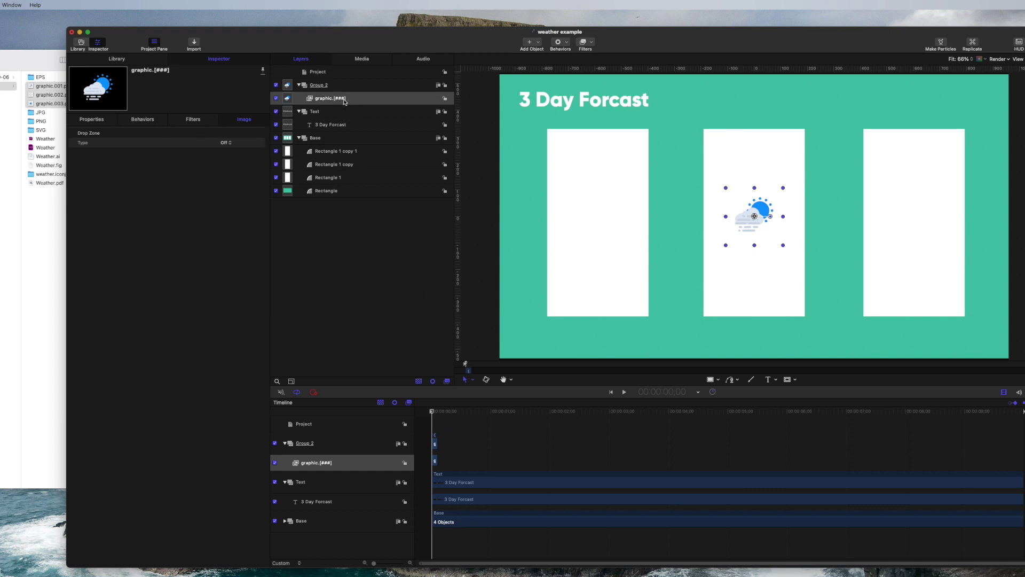
Replicate the sequence with a Line shape whose level start and end points span the outer cards
click(974, 44)
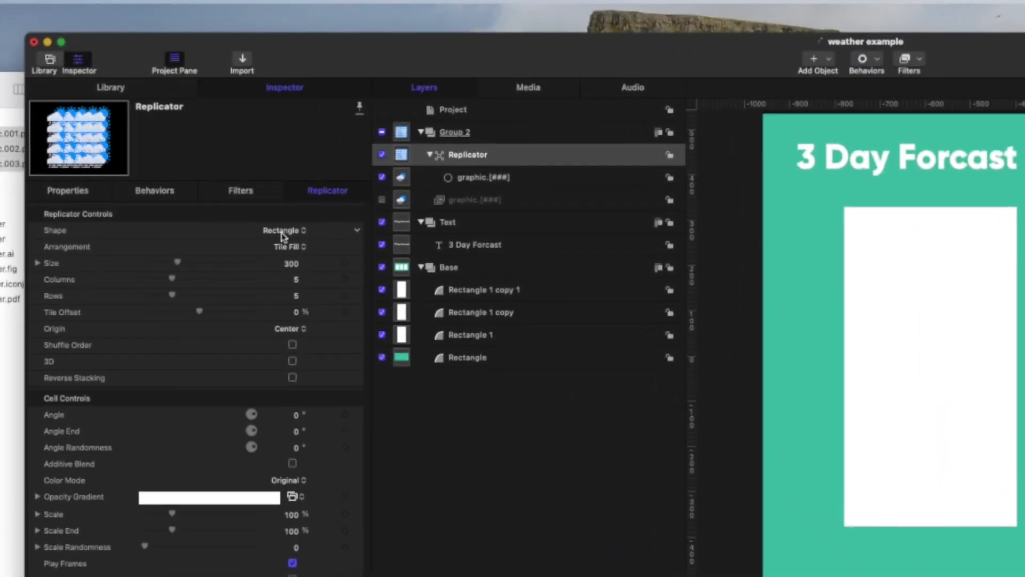
click(218, 142)
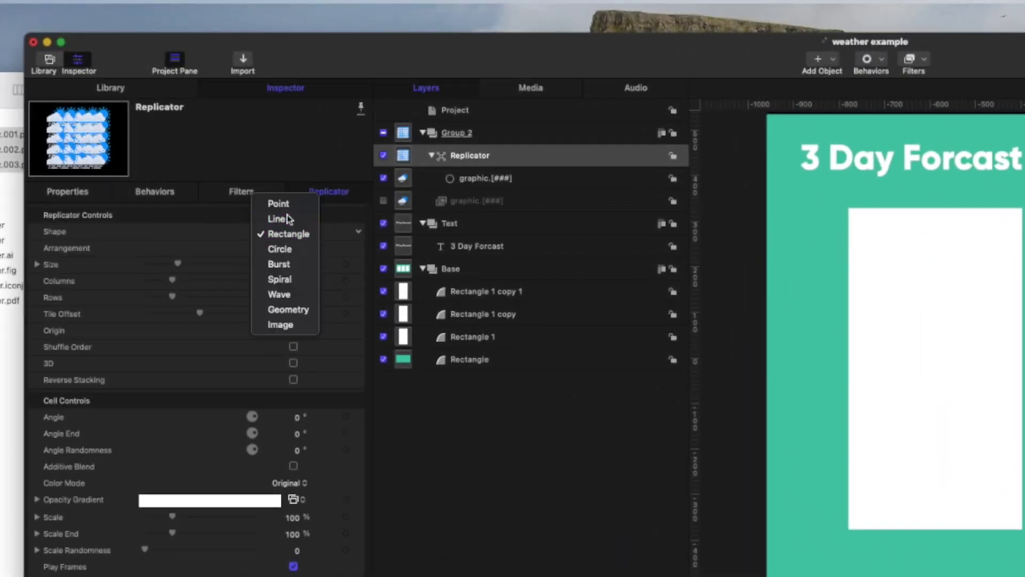
click(285, 218)
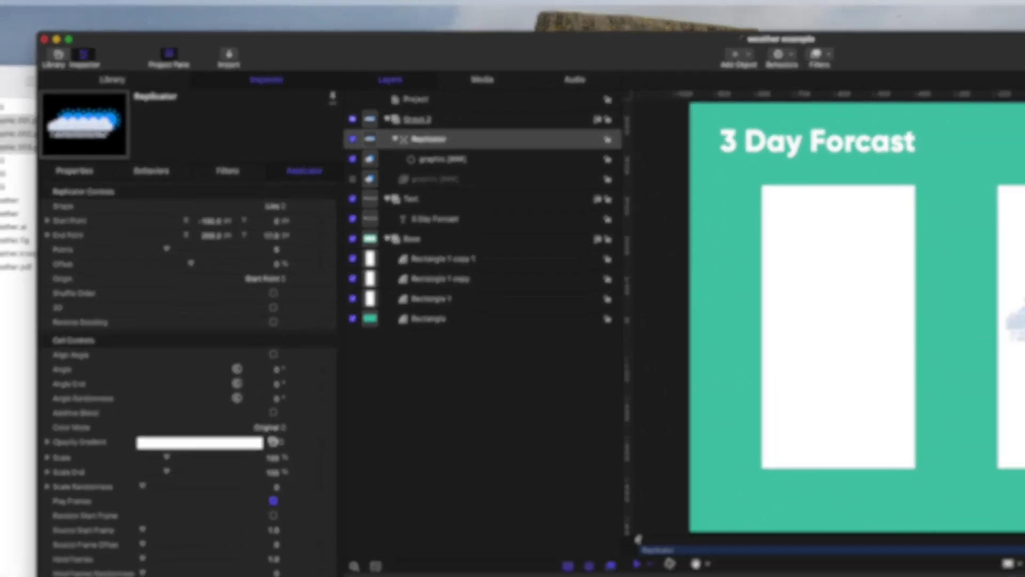
drag(1024, 363, 1024, 365)
drag(731, 219, 592, 213)
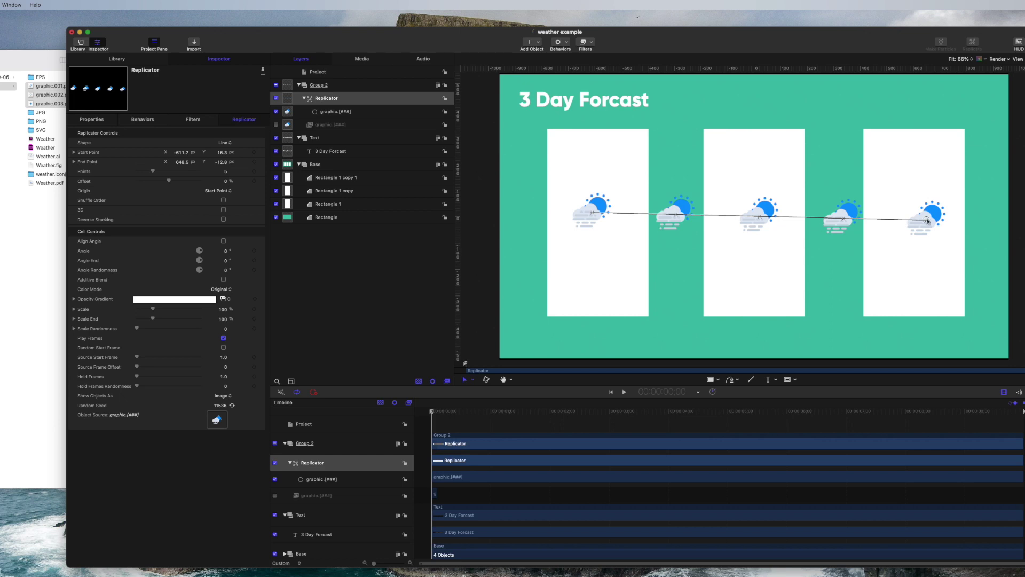
drag(926, 221, 928, 172)
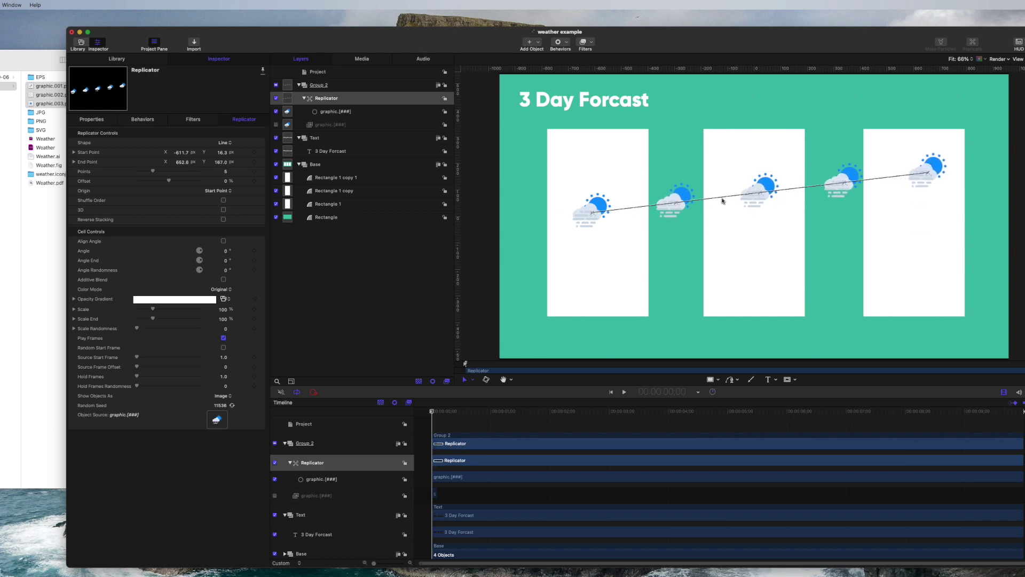
drag(592, 214, 589, 171)
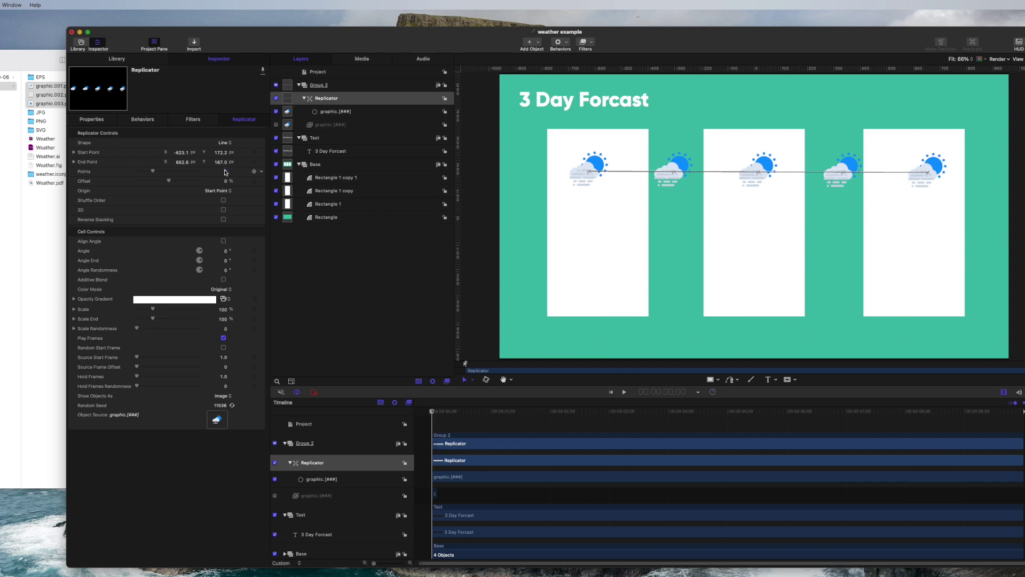
Set the replicator to 3 points and switch off Play Frames
text(3)
key(Return)
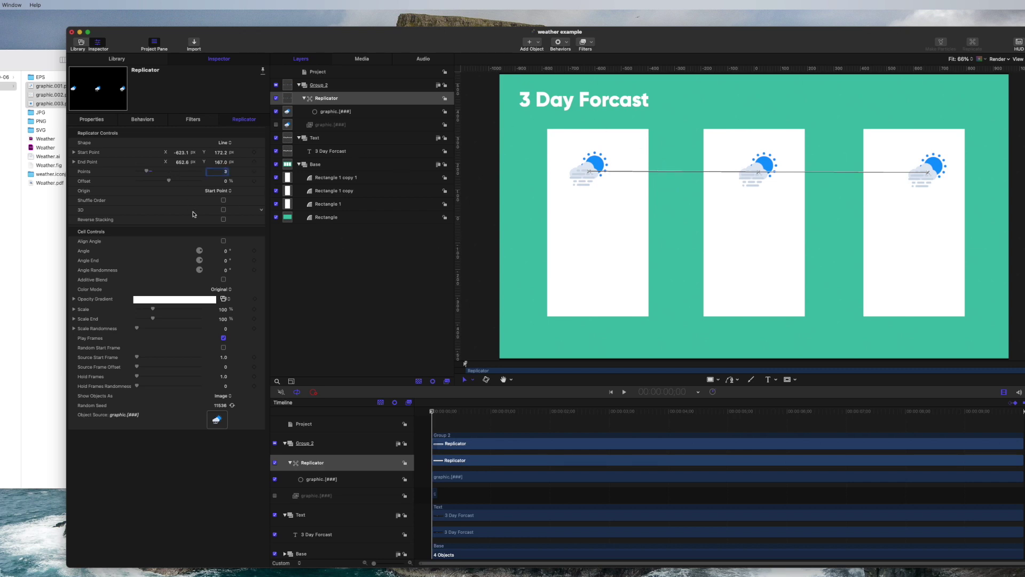
click(223, 338)
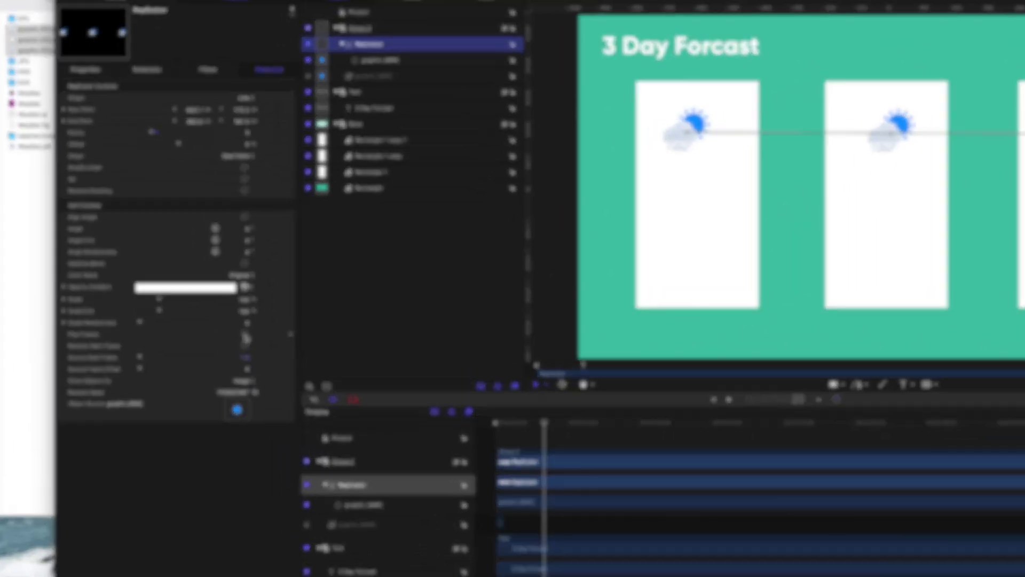
Enable Random Start Frame so each card shows a different icon, then rewind and play
click(223, 338)
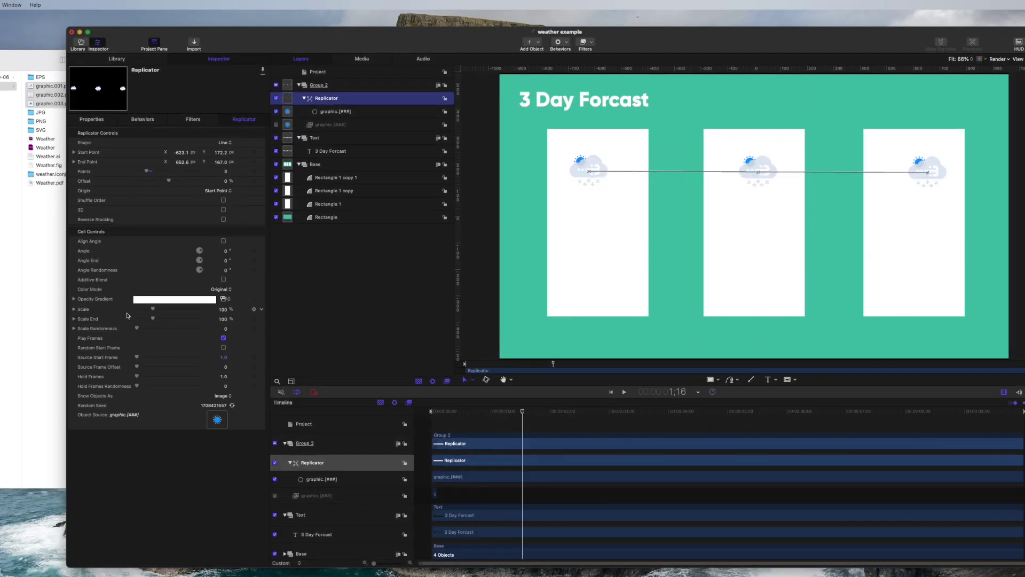
click(223, 348)
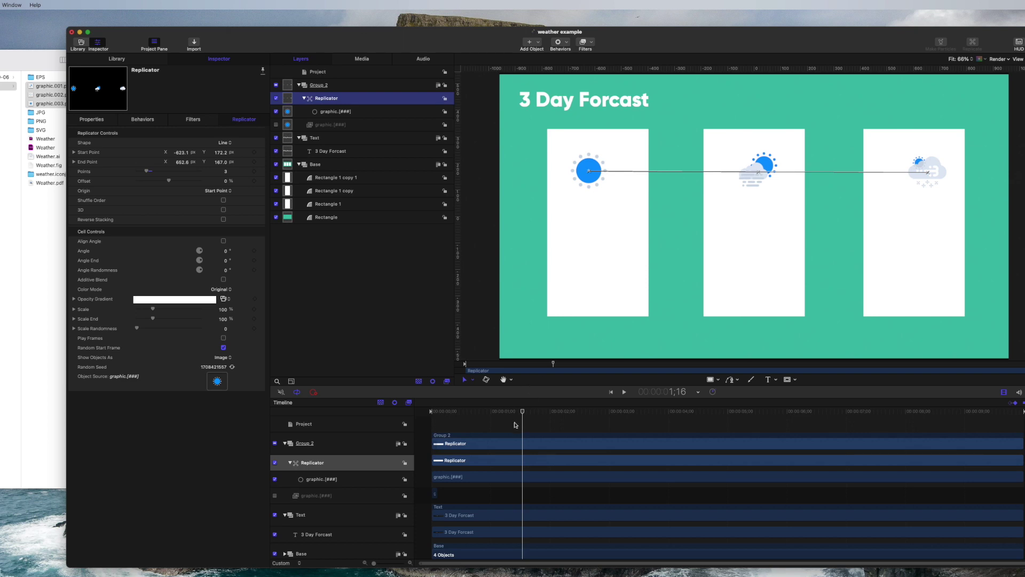
drag(522, 414, 431, 414)
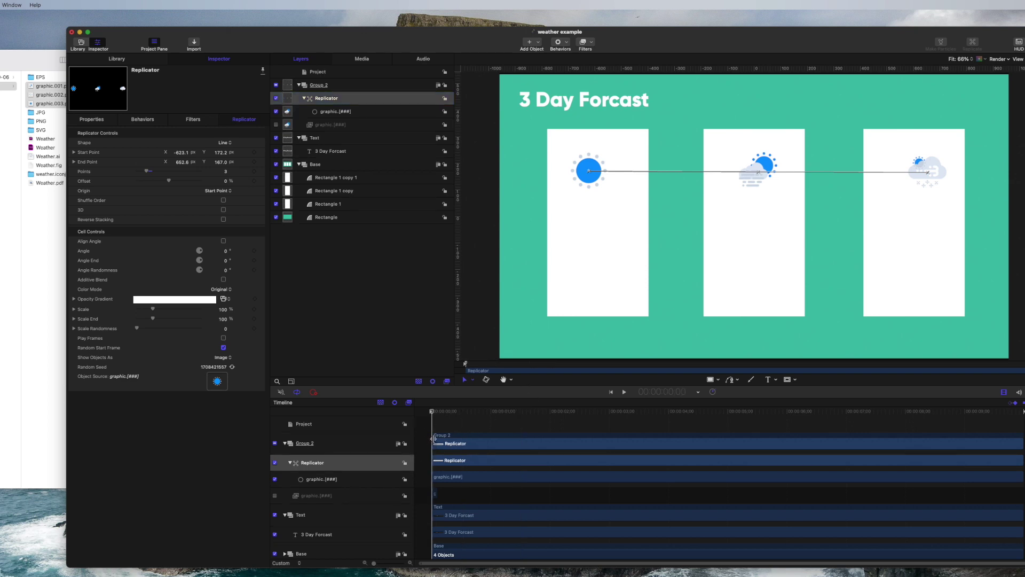
key(space)
key(space)
Add a Sequence Replicator behavior from Behaviors > Replicator to the replicator
click(568, 44)
mouse_move(590, 107)
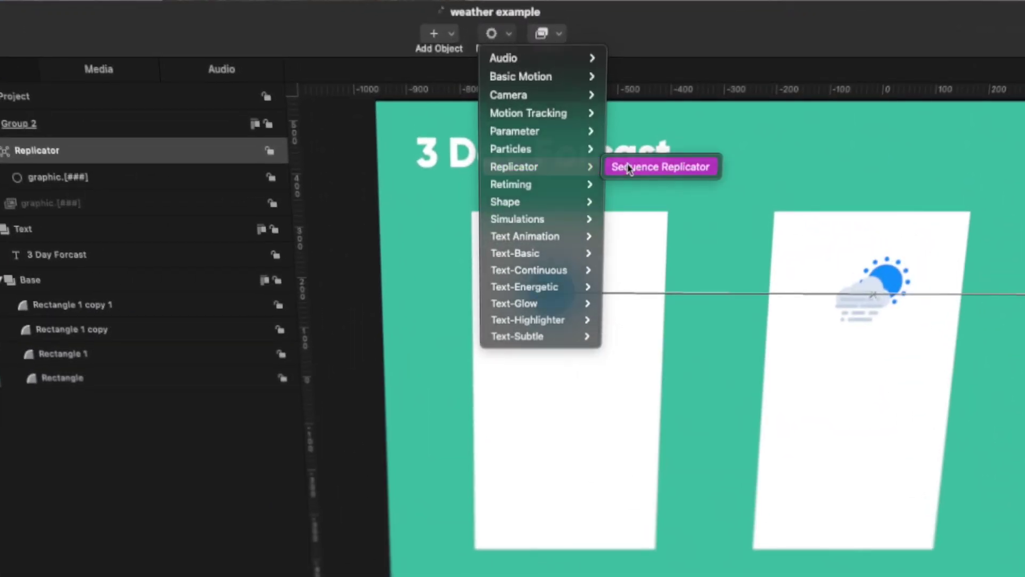
click(630, 167)
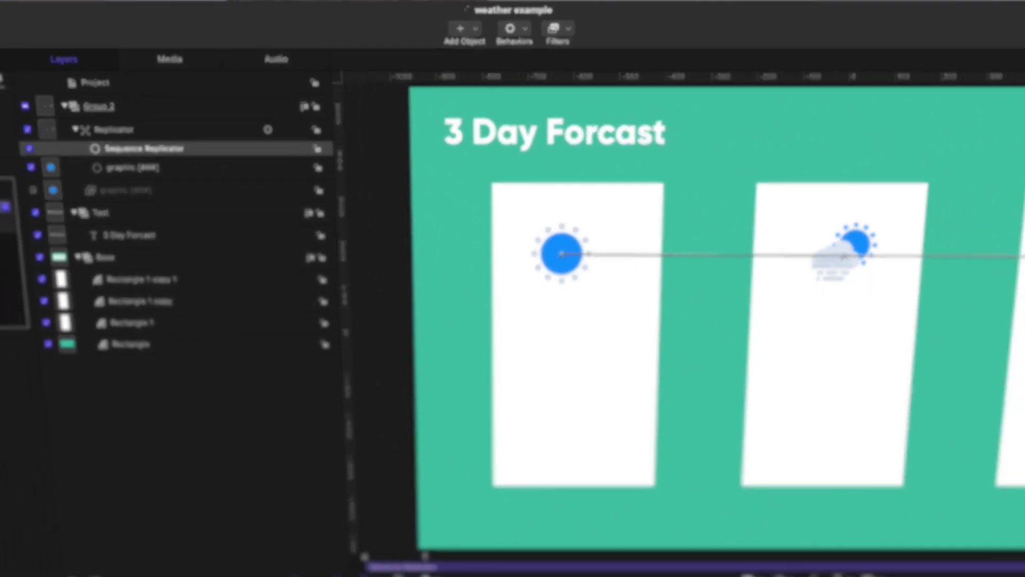
Sequence Rotation at 90° and Scale at 0% in the Sequence Replicator
click(166, 142)
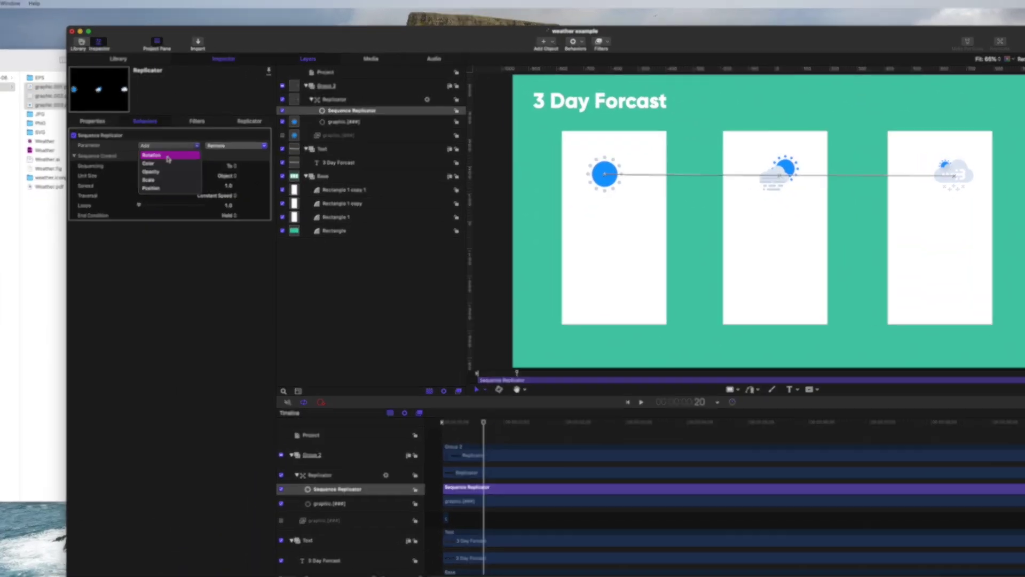
click(151, 152)
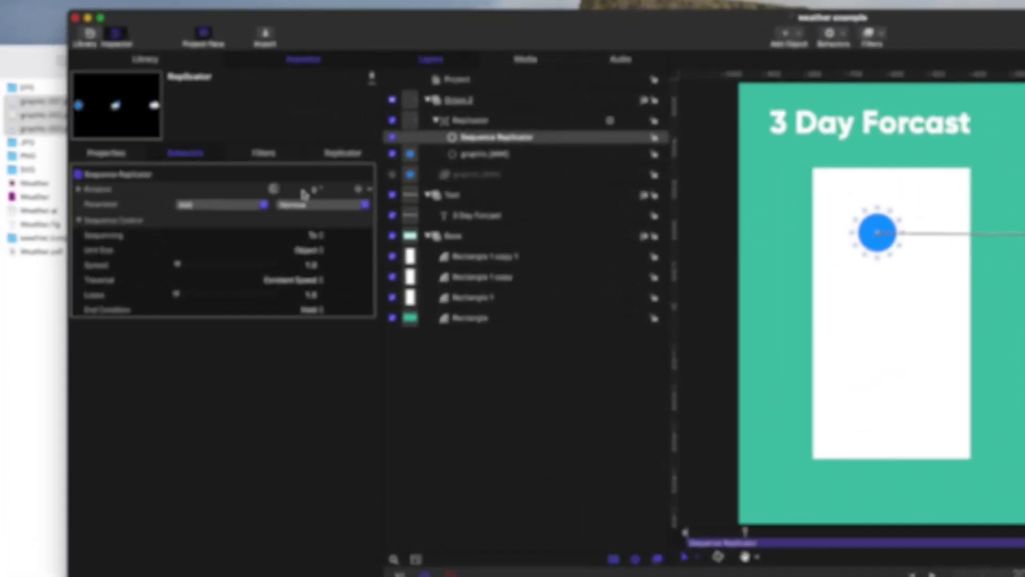
text(90)
key(Return)
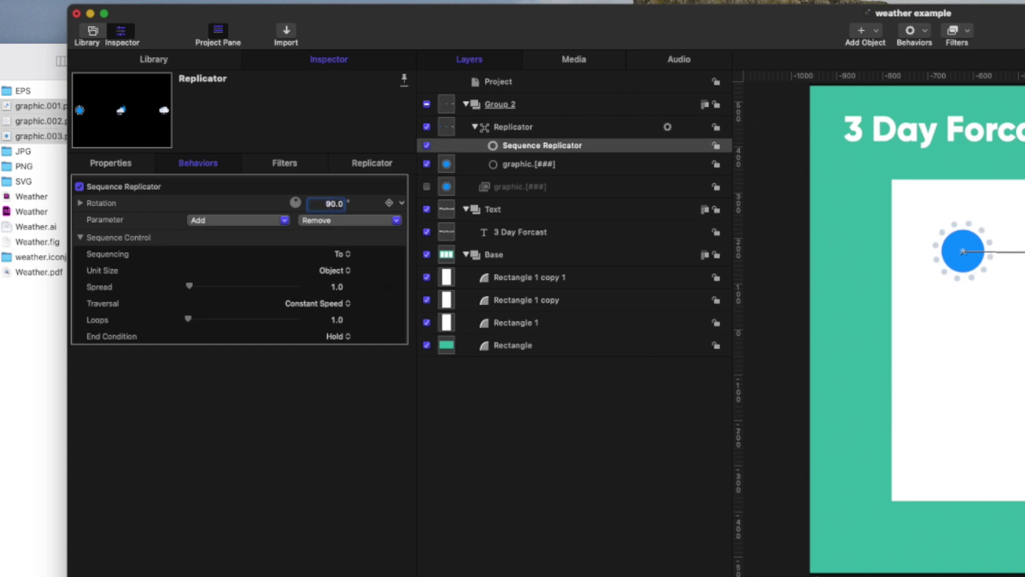
click(272, 222)
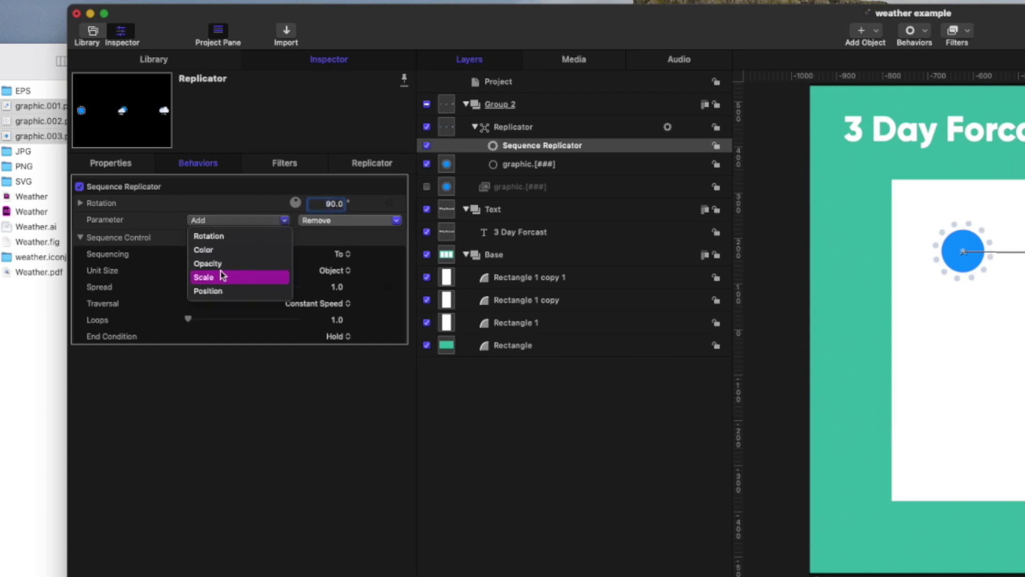
click(222, 276)
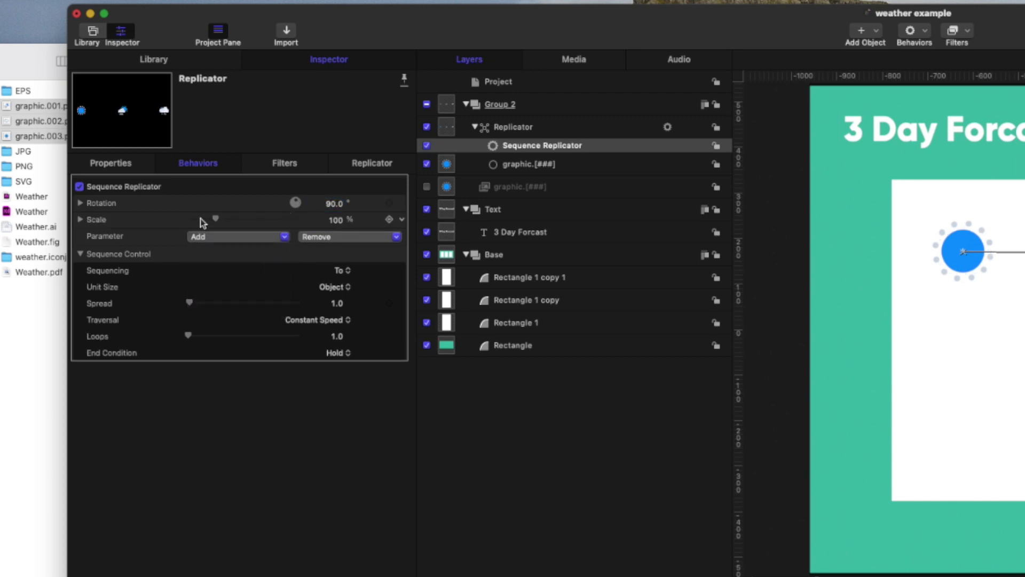
drag(215, 219, 175, 221)
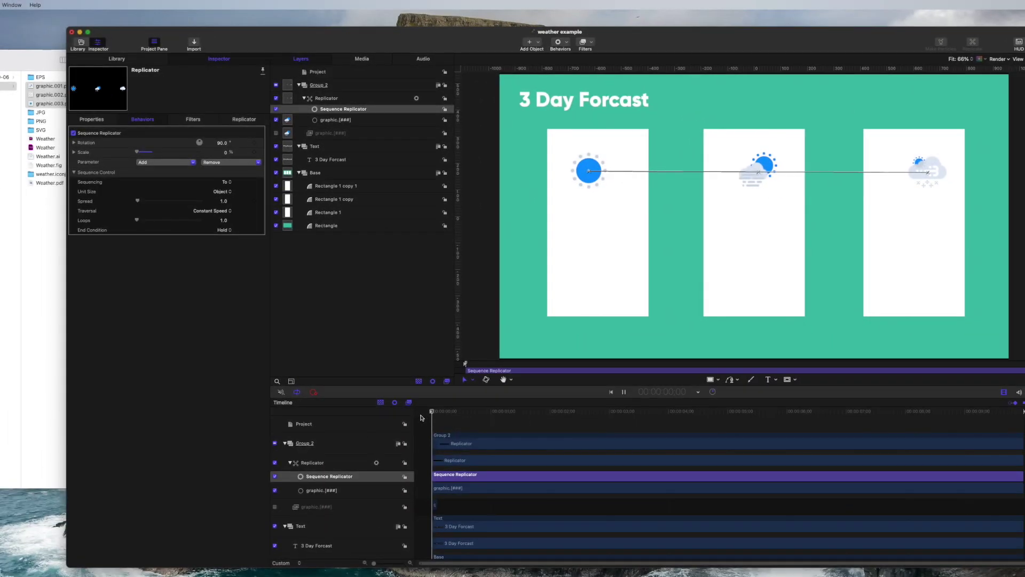
Set Sequencing to From, trim the Sequence Replicator to end at 1;15, and replay from the start
key(space)
click(225, 181)
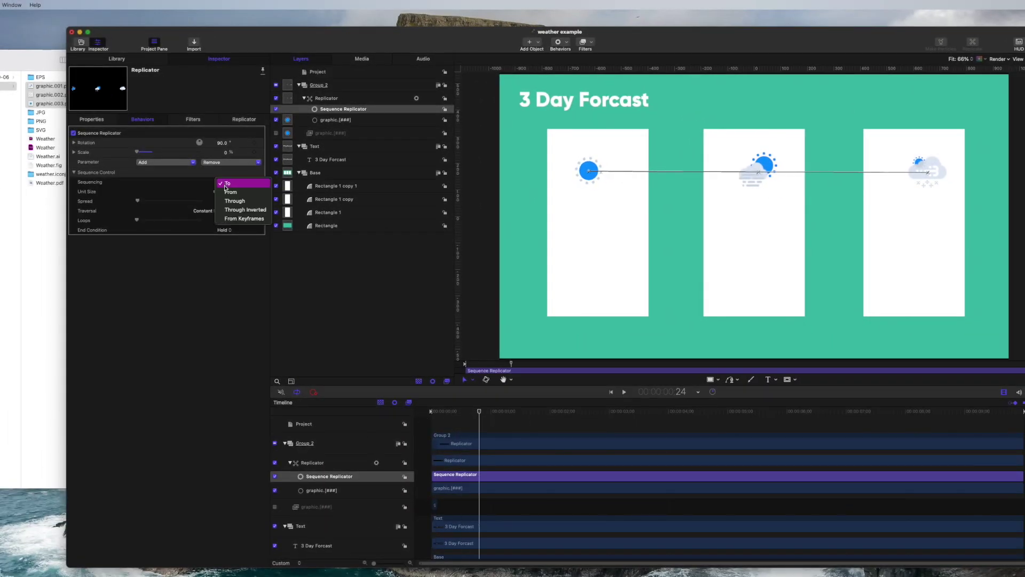
click(226, 184)
drag(482, 417, 521, 413)
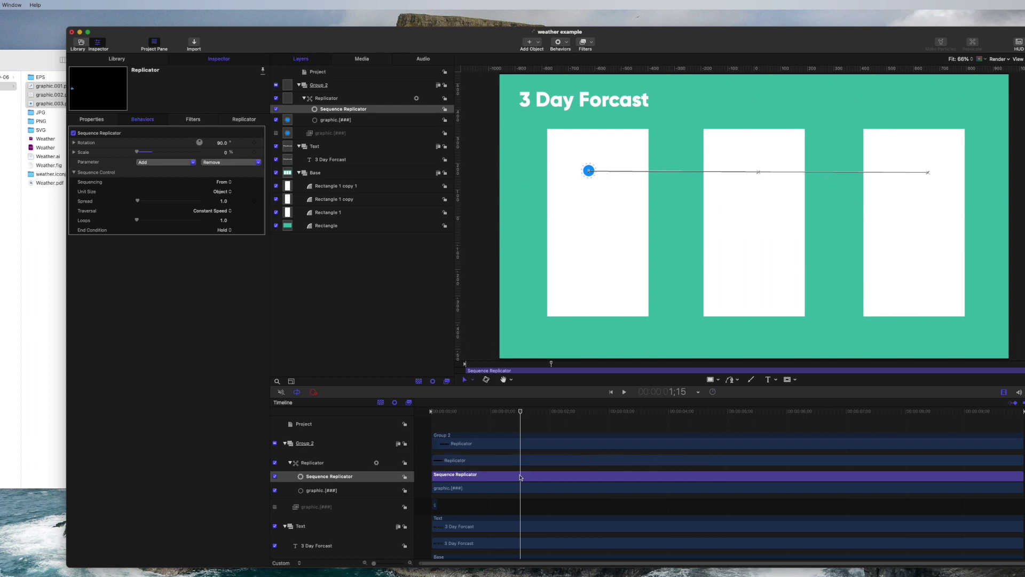
key(o)
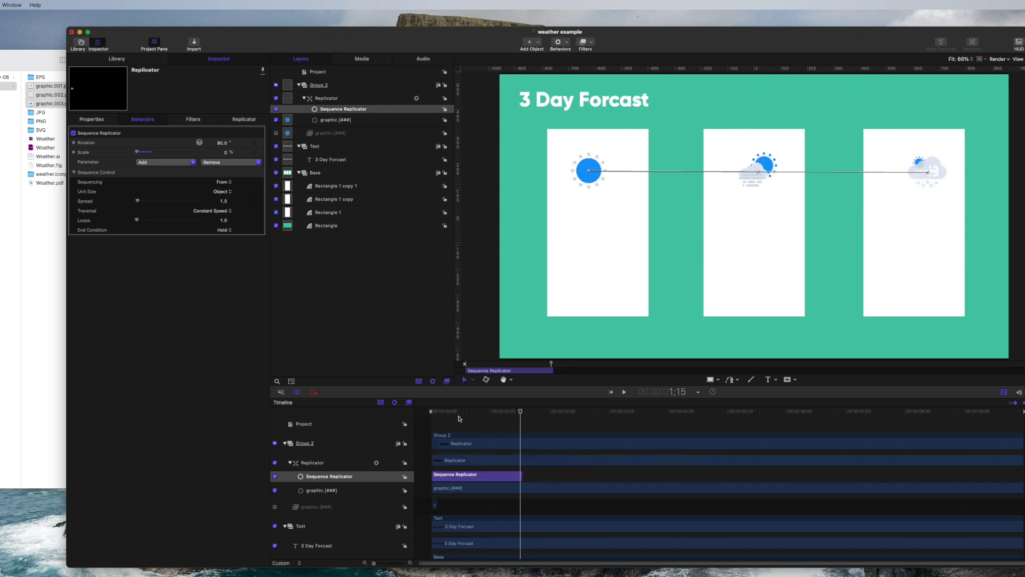
click(432, 412)
key(space)
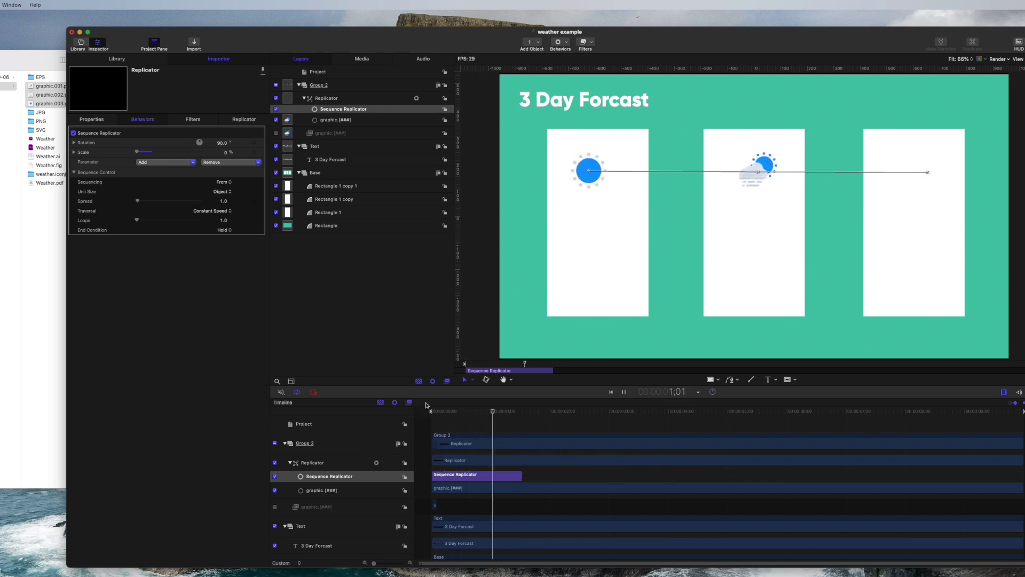
key(space)
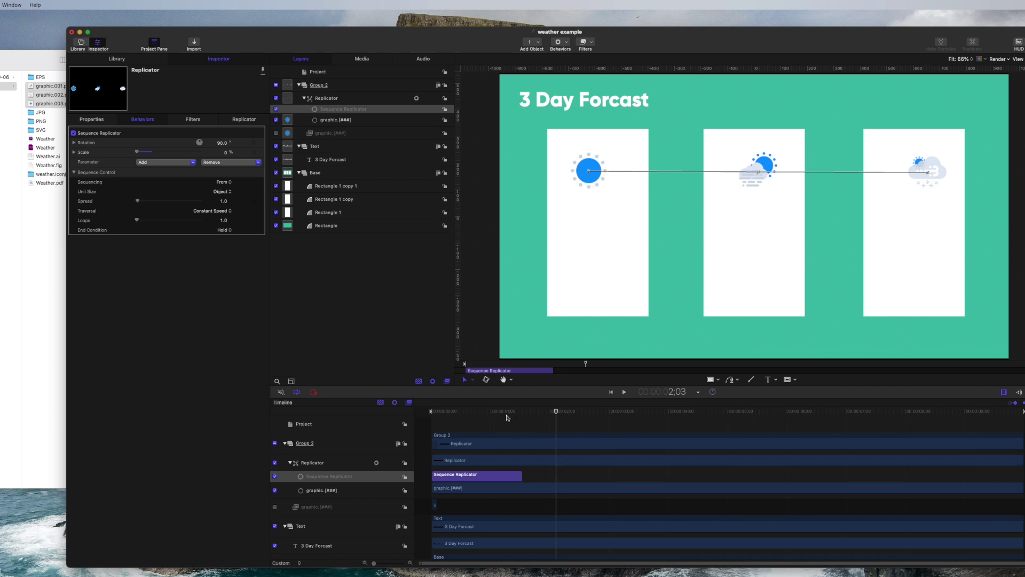
drag(500, 410, 419, 409)
key(space)
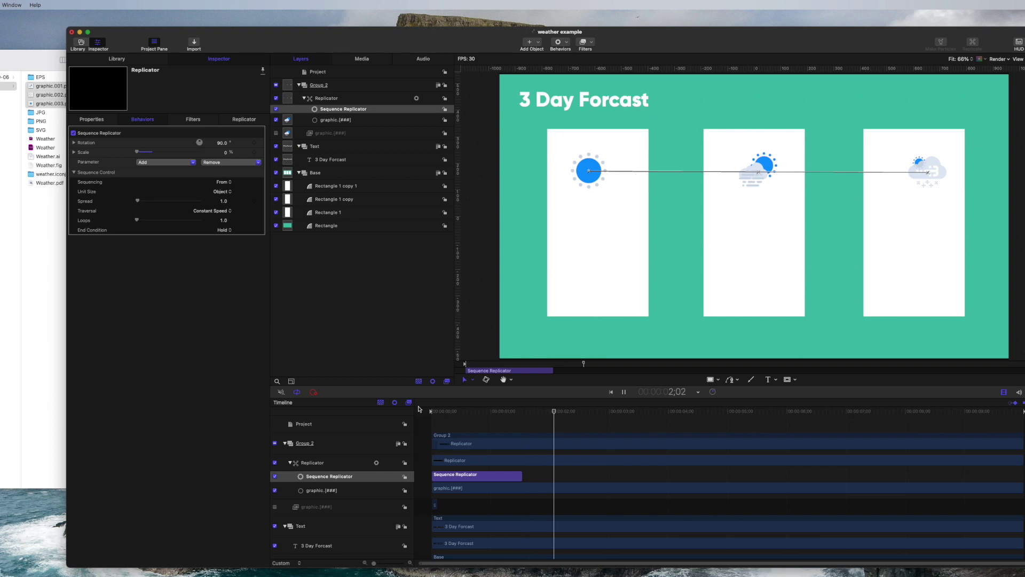
key(space)
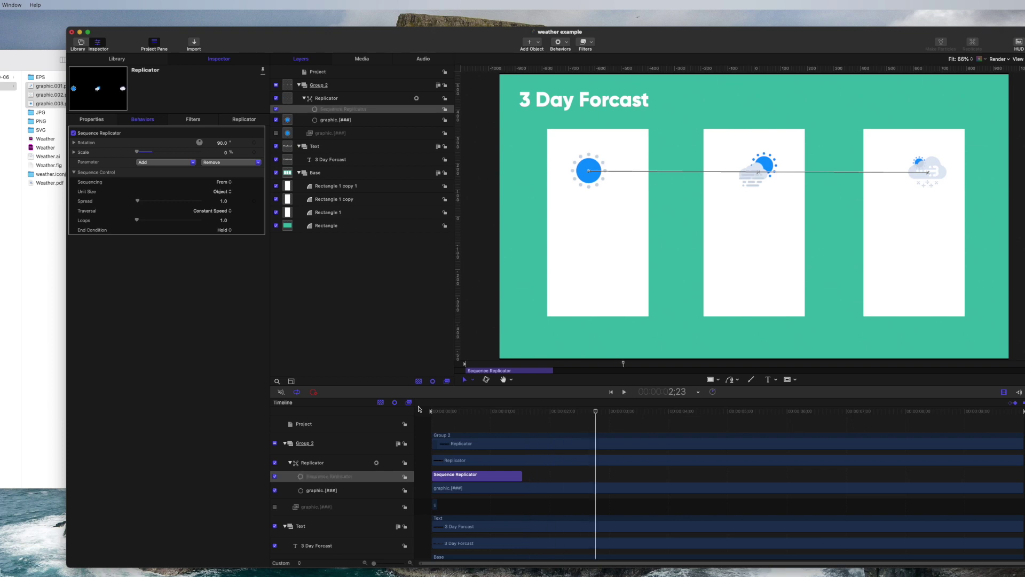